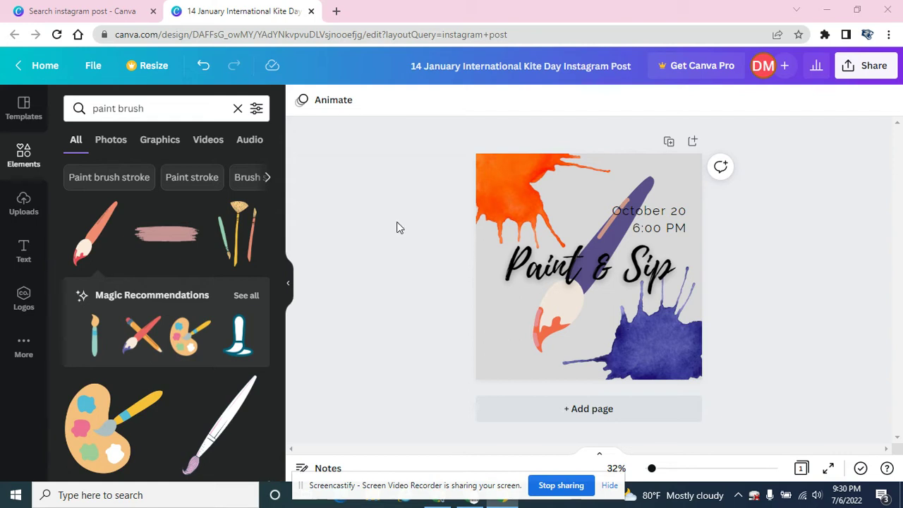
# Replace the '14 January International Kite Day Instagram Post' title with 'Paint & Sip Event'.
pyautogui.click(93, 68)
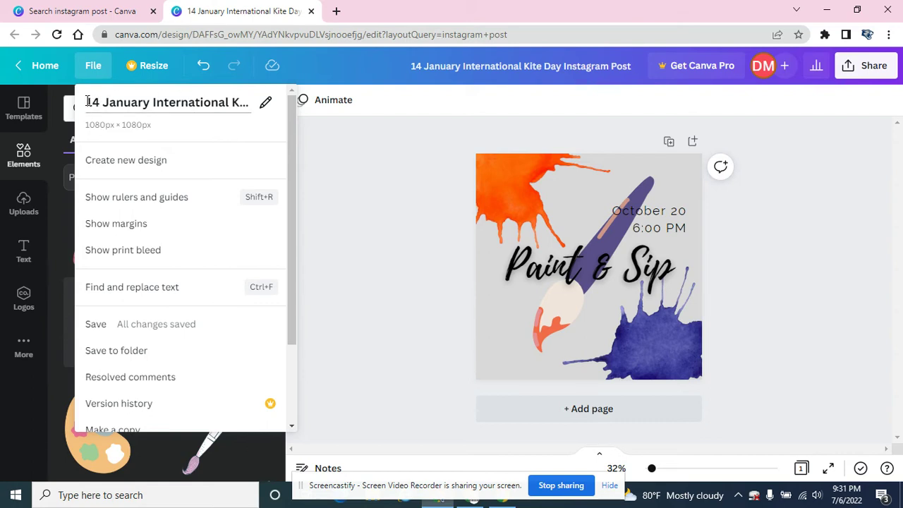
pyautogui.moveTo(88, 98); pyautogui.dragTo(136, 104)
pyautogui.moveTo(234, 102); pyautogui.dragTo(85, 102)
pyautogui.press('BackSpace')
pyautogui.hotkey('shift', 'Right')
pyautogui.hotkey('shift', 'Right')
pyautogui.hotkey('shift', 'Right')
pyautogui.hotkey('shift', 'Right')
pyautogui.hotkey('shift', 'Right')
pyautogui.hotkey('shift', 'Right')
pyautogui.hotkey('shift', 'Right')
pyautogui.hotkey('shift', 'Right')
pyautogui.hotkey('shift', 'Right')
pyautogui.hotkey('shift', 'Right')
pyautogui.hotkey('shift', 'Right')
pyautogui.hotkey('shift', 'Right')
pyautogui.hotkey('shift', 'Right')
pyautogui.hotkey('shift', 'Right')
pyautogui.hotkey('shift', 'Right')
pyautogui.hotkey('shift', 'Right')
pyautogui.hotkey('shift', 'Right')
pyautogui.hotkey('shift', 'Right')
pyautogui.hotkey('shift', 'Right')
pyautogui.hotkey('shift', 'Right')
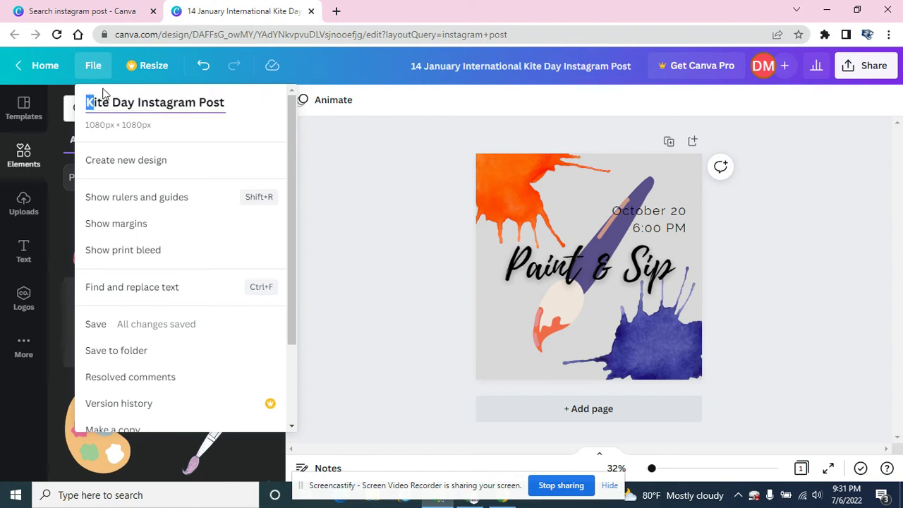
pyautogui.press('BackSpace')
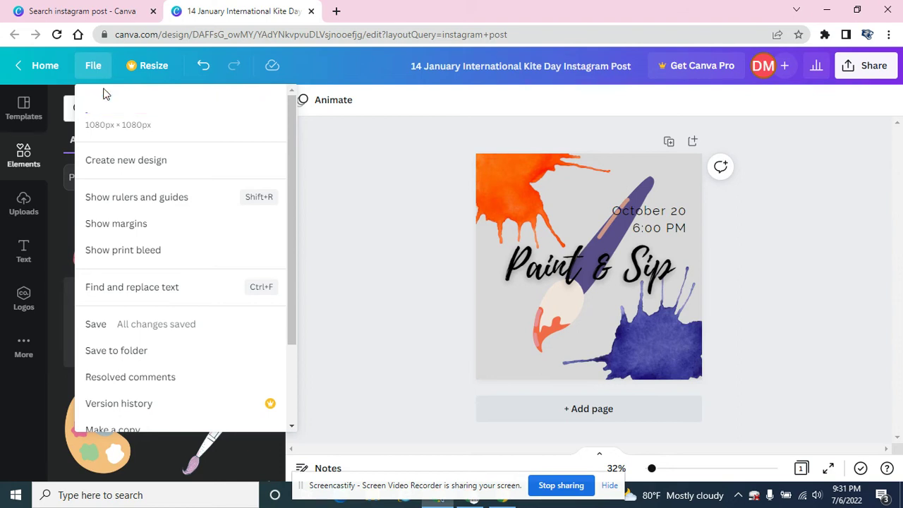
pyautogui.write('Paint & Sip Event')
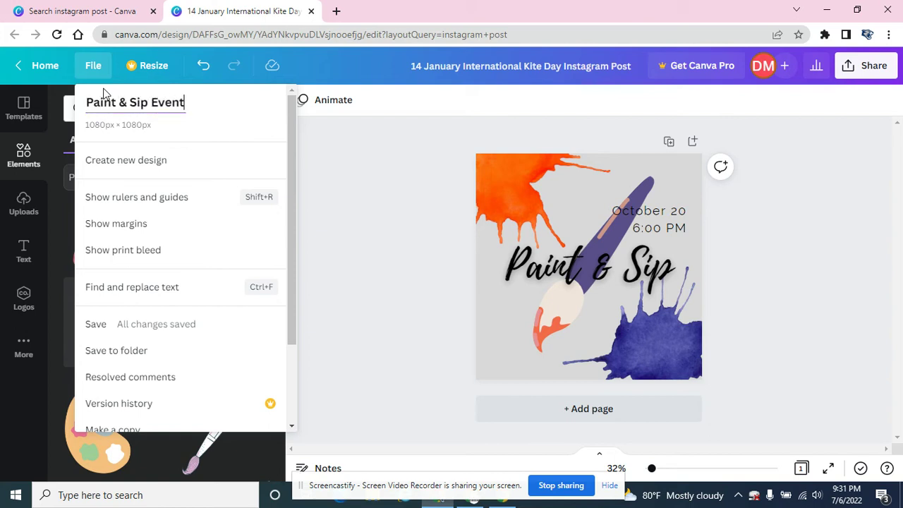
pyautogui.press('Return')
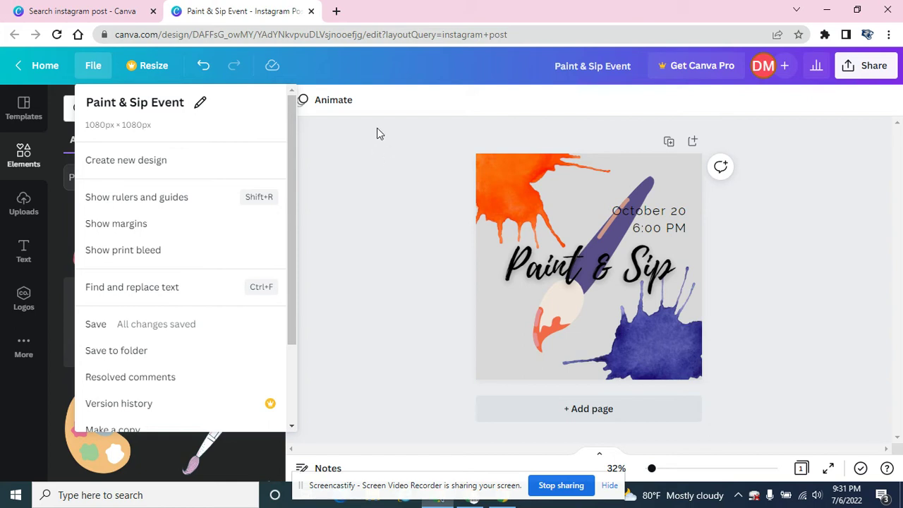
# Confirm 'Paint & Sip Event' appears under Recent designs on the home page, then return to its editor.
pyautogui.click(46, 66)
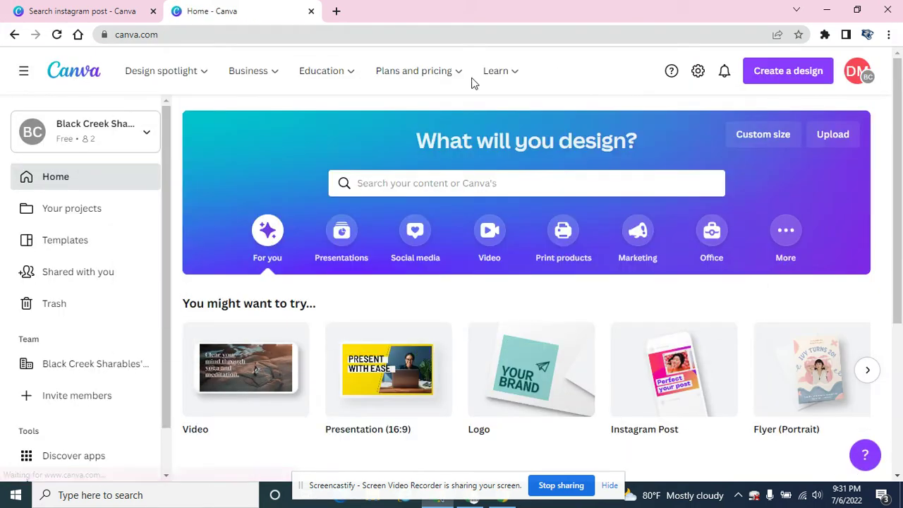
pyautogui.scroll(-2, 530, 165)
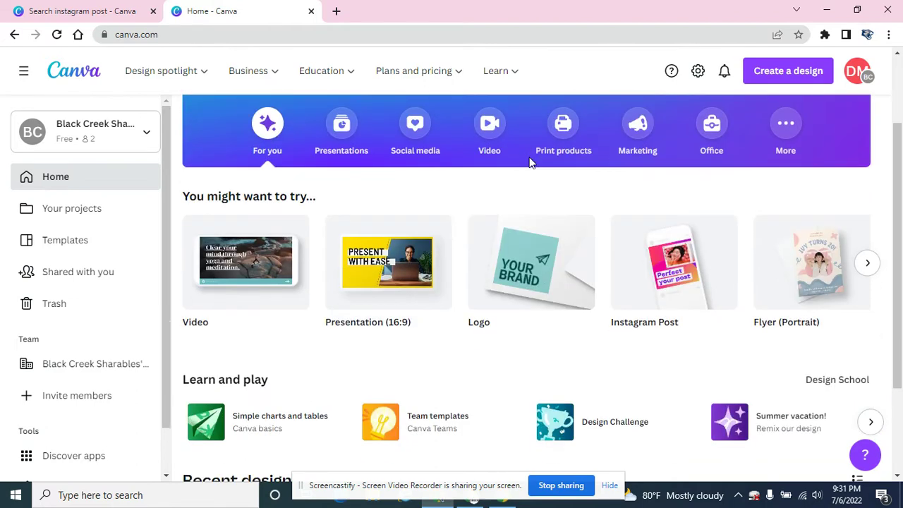
pyautogui.scroll(-4, 530, 162)
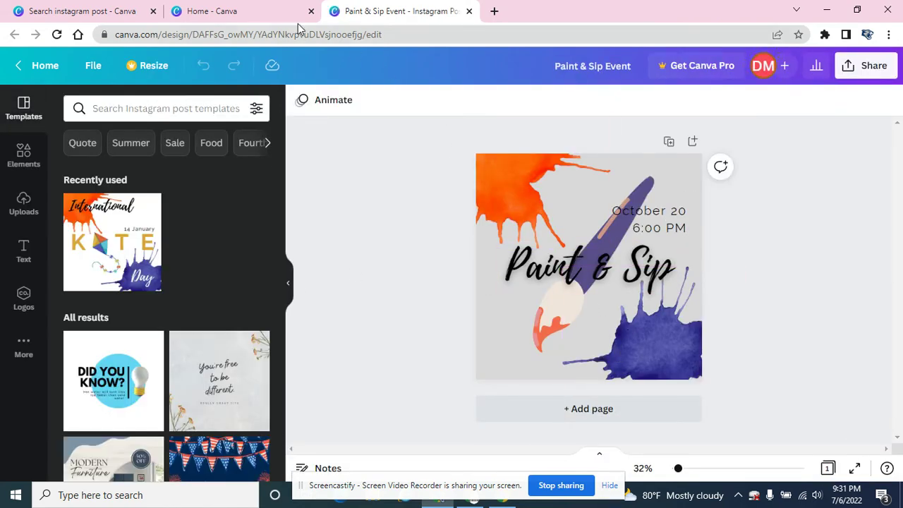
pyautogui.click(226, 10)
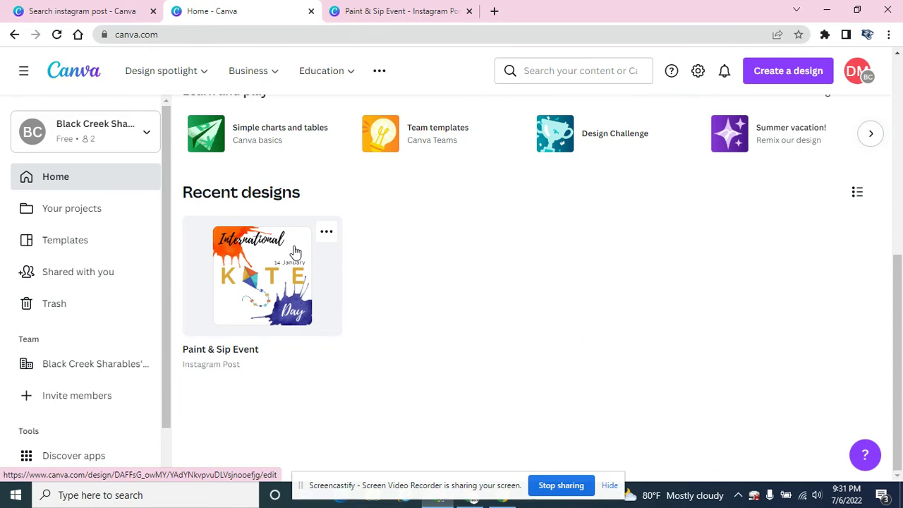
pyautogui.click(350, 4)
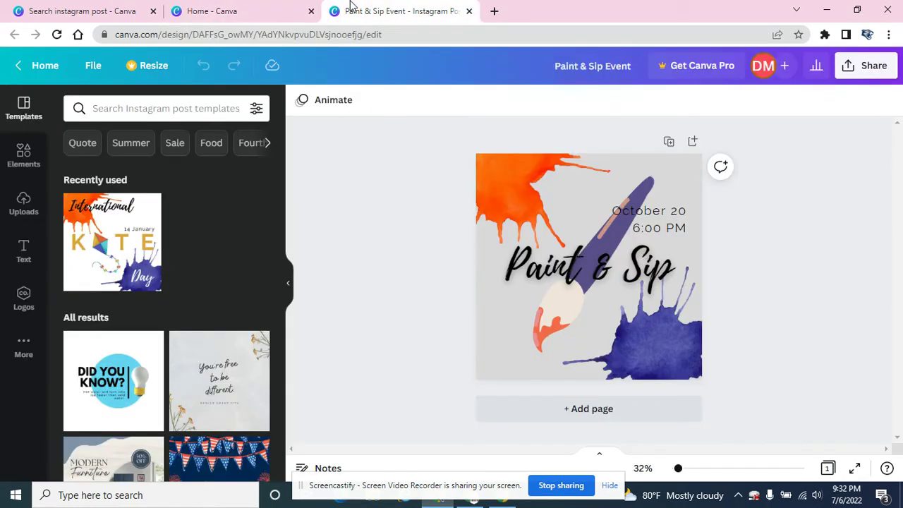
pyautogui.click(241, 19)
pyautogui.scroll(5, 416, 397)
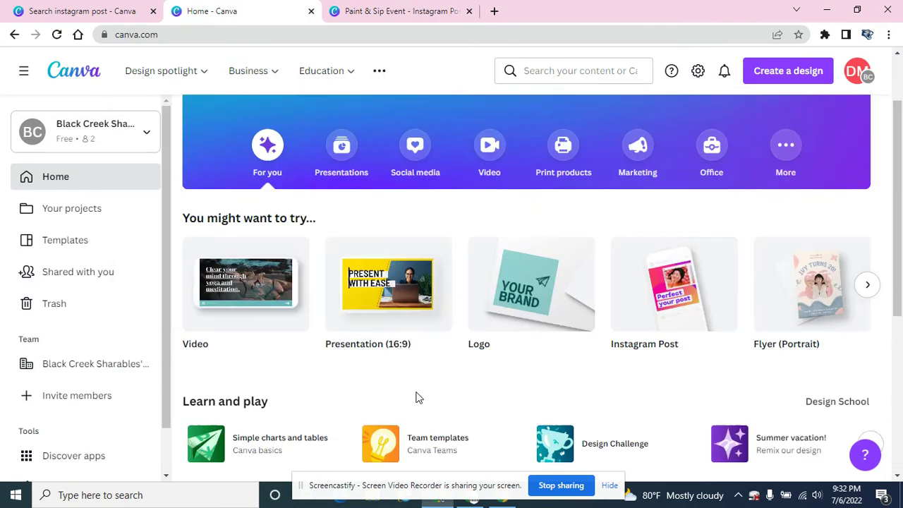
pyautogui.scroll(3, 416, 397)
pyautogui.click(395, 10)
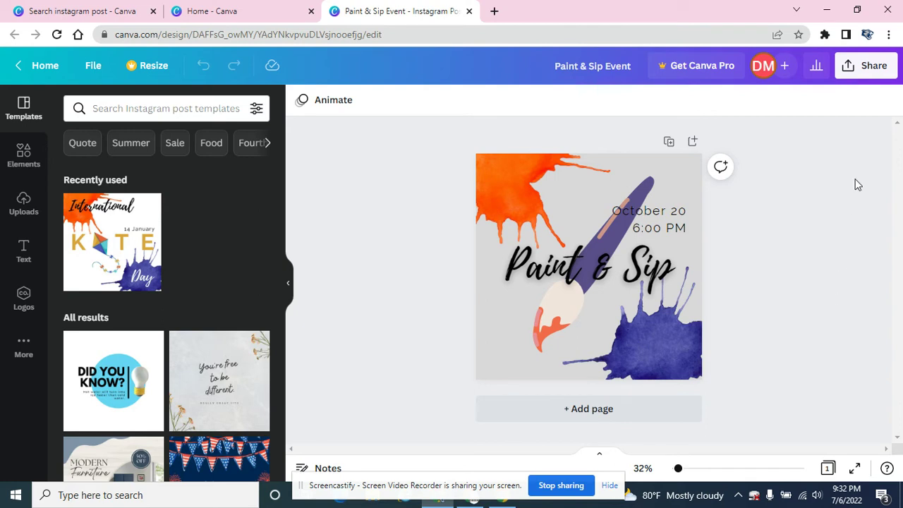
# Open the Share panel and expand all publishing and sharing options.
pyautogui.click(873, 74)
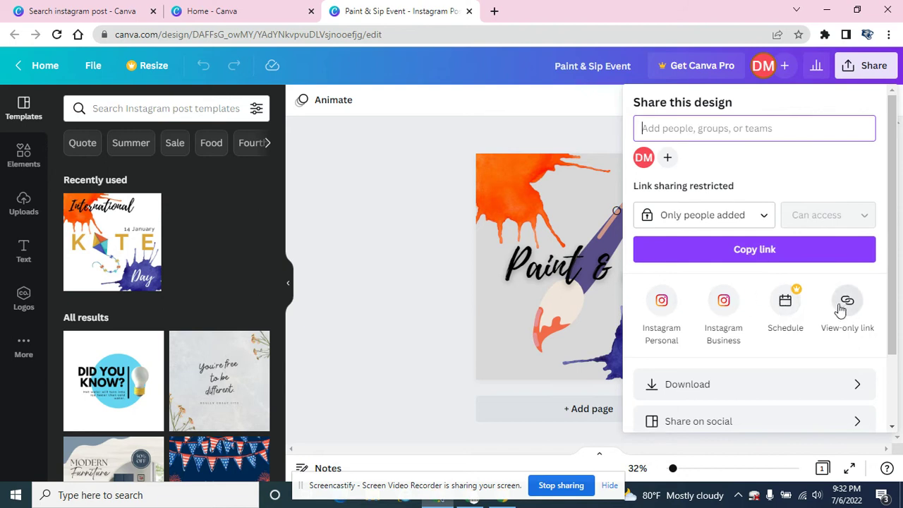
pyautogui.scroll(-1, 681, 268)
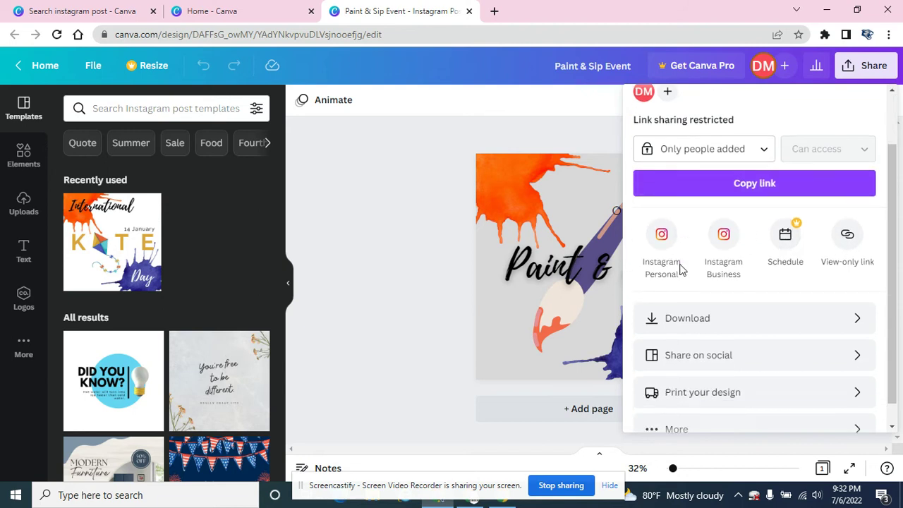
pyautogui.scroll(-1, 680, 268)
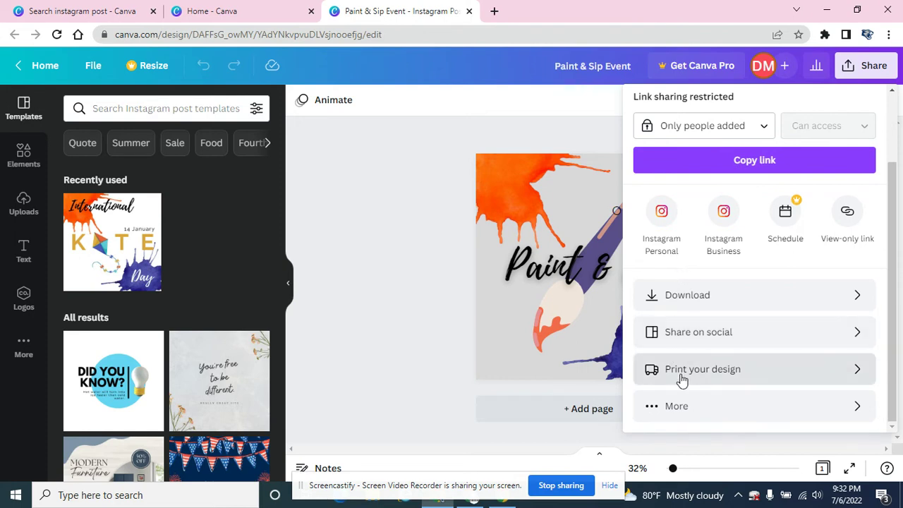
pyautogui.click(649, 405)
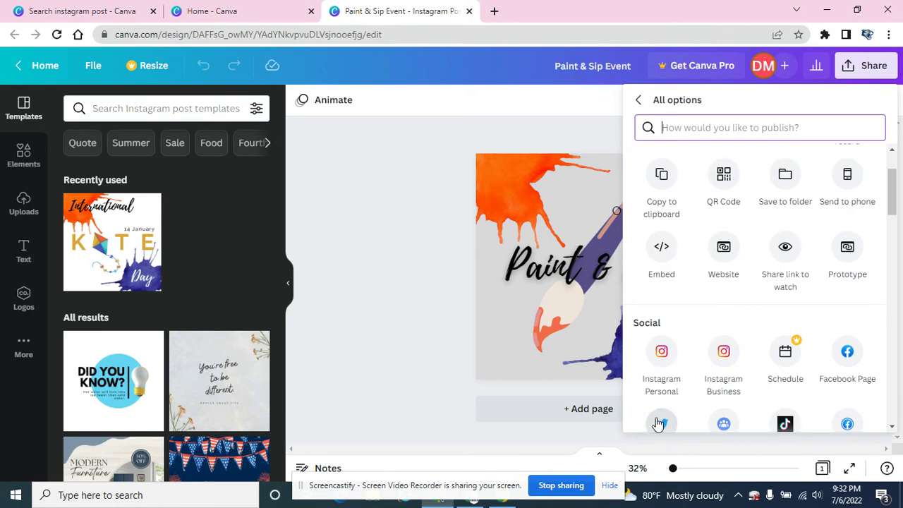
# Return to the main Share options and go to Download, showing PNG at 1080 × 1080 px.
pyautogui.scroll(-2, 747, 383)
pyautogui.scroll(-5, 744, 374)
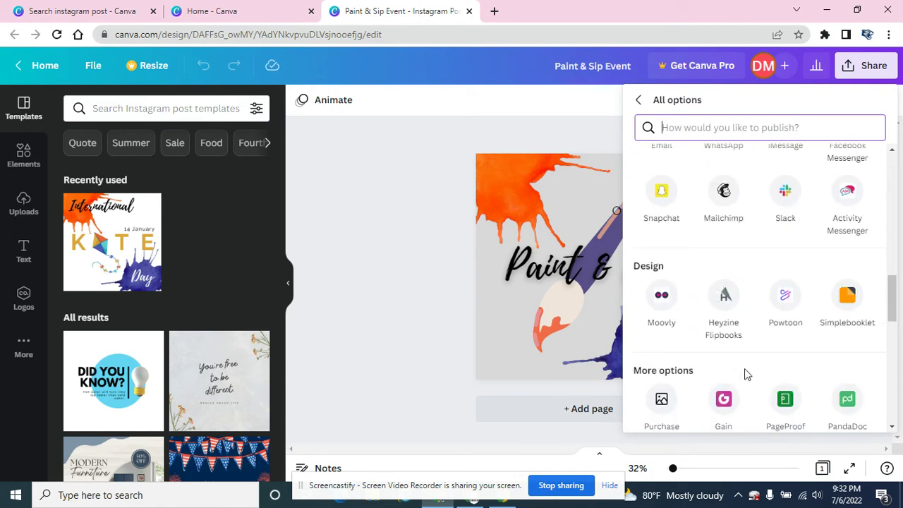
pyautogui.scroll(8, 744, 368)
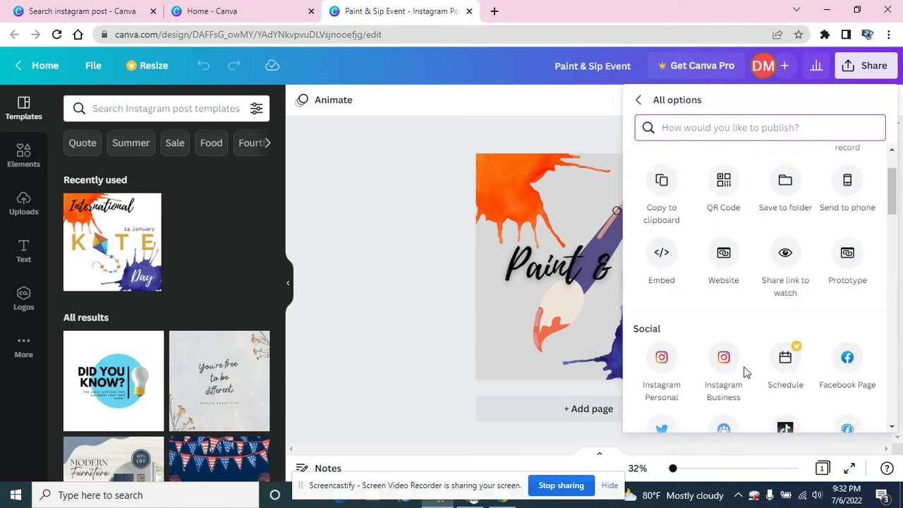
pyautogui.click(637, 100)
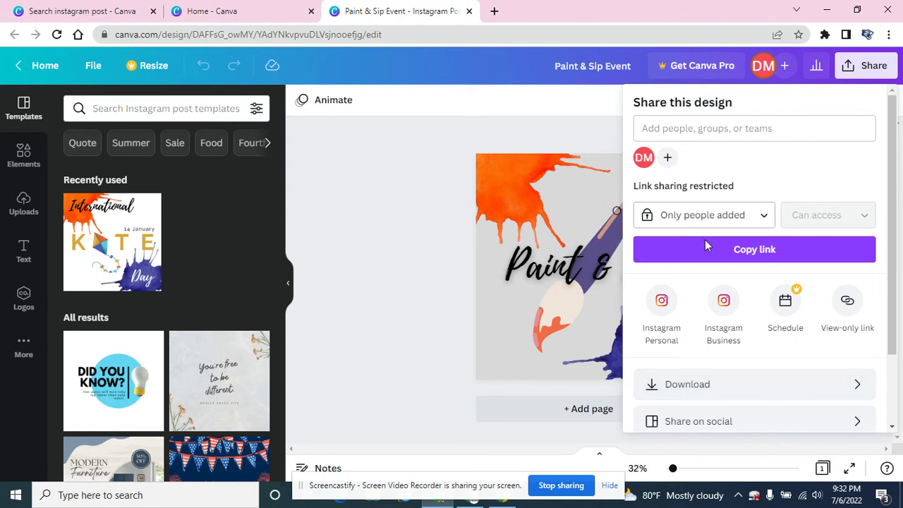
pyautogui.click(731, 389)
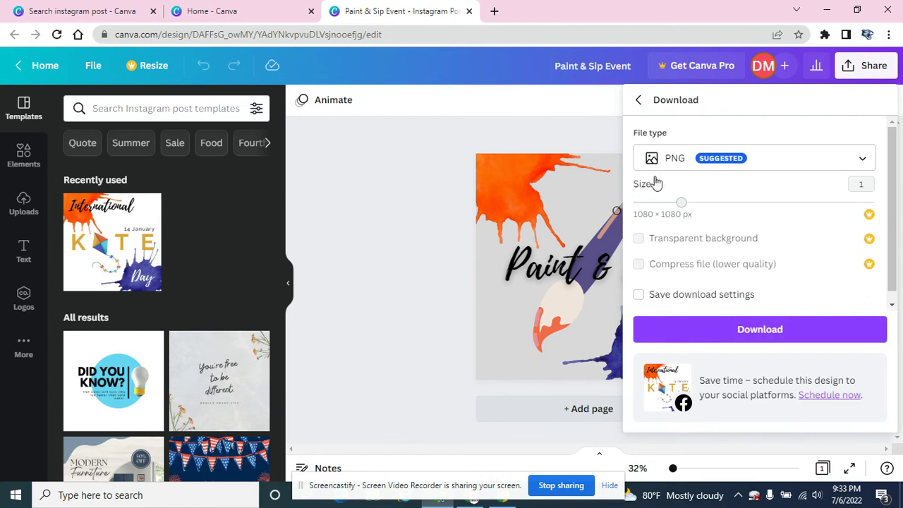
# Expand the File type list showing JPG, PNG, PDF Standard, PDF Print, SVG, MP4 Video and GIF.
pyautogui.click(677, 164)
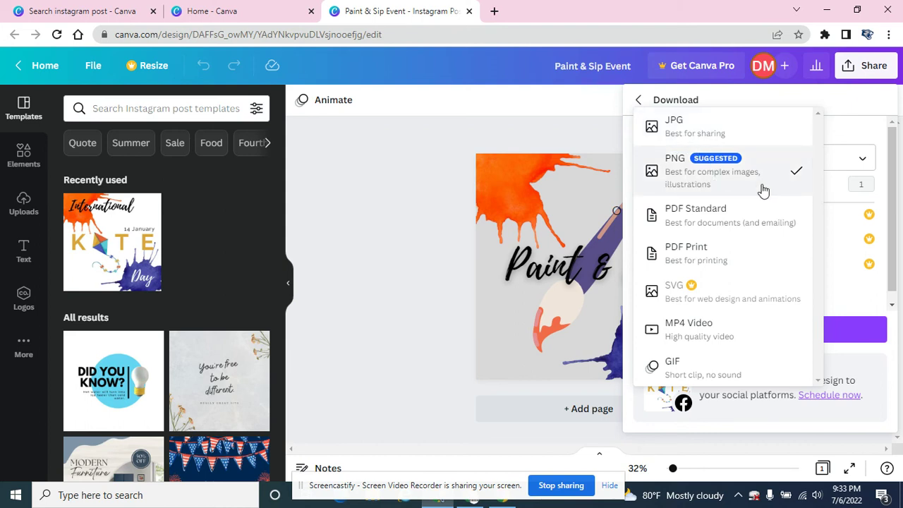
# Choose JPG as the file type, giving 1080 × 1080 px at quality 80.
pyautogui.click(686, 132)
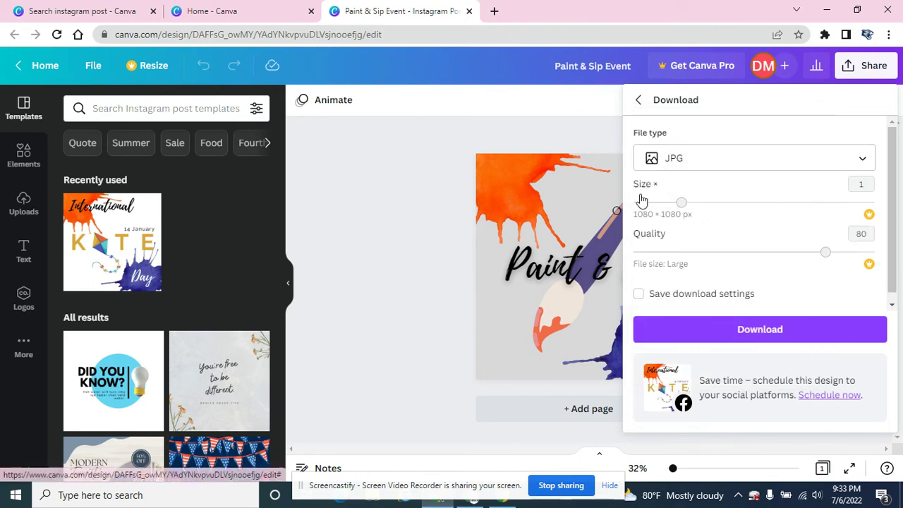
pyautogui.click(691, 163)
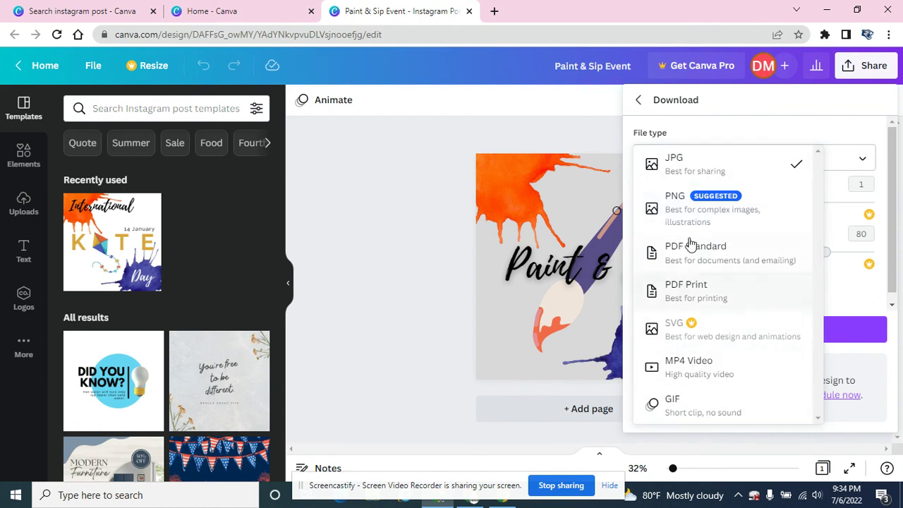
pyautogui.click(743, 163)
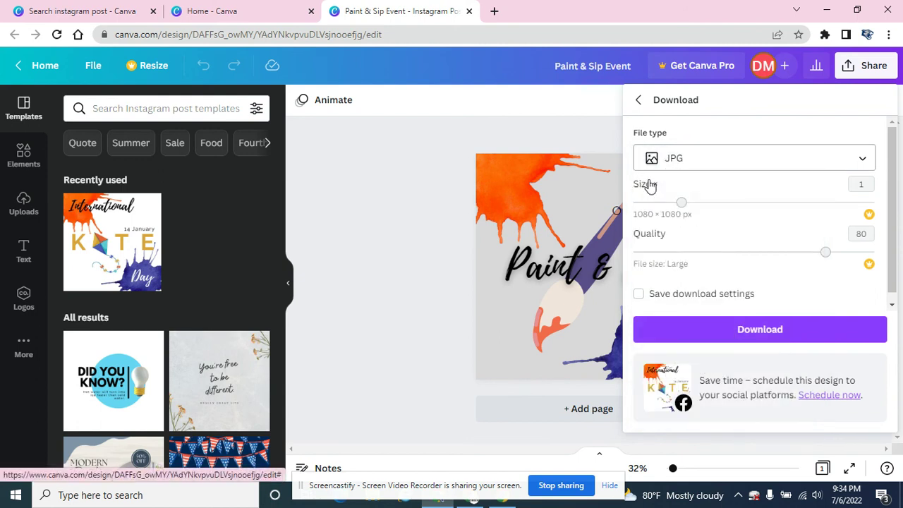
# Download the design as Paint & Sip Event.jpg and bring up File Explorer.
pyautogui.click(792, 332)
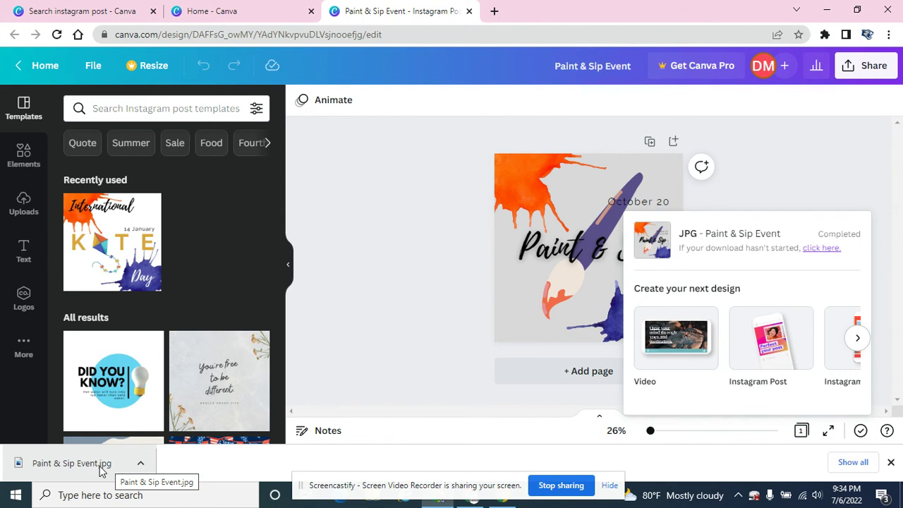
pyautogui.moveTo(387, 486); pyautogui.dragTo(557, 494)
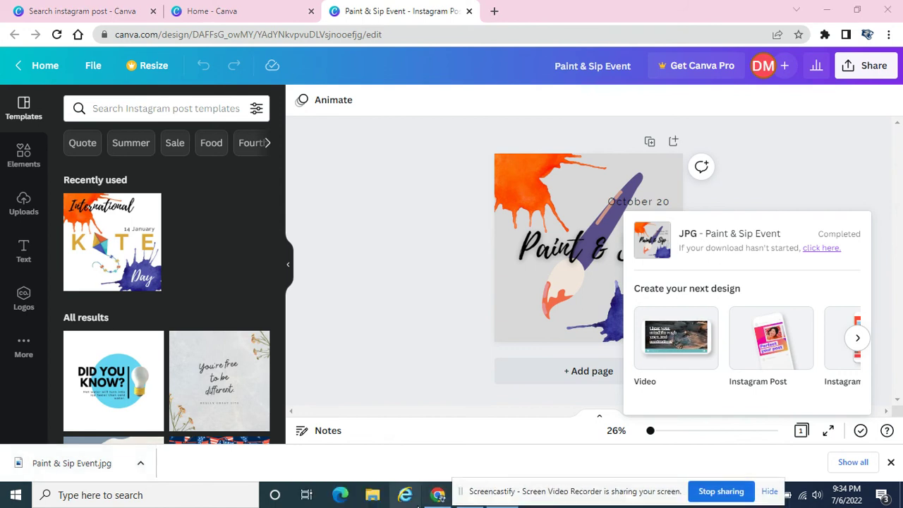
pyautogui.click(372, 496)
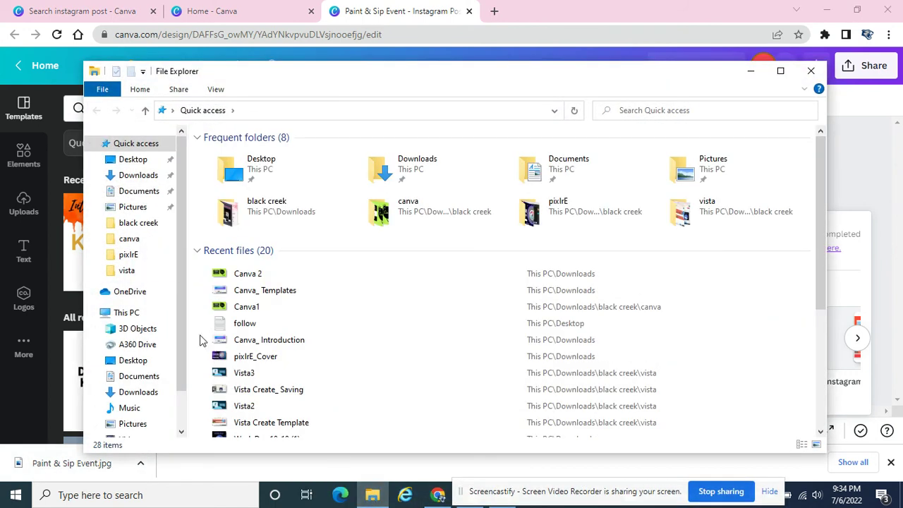
# Open Paint & Sip Event.jpg from the Downloads folder in Photos.
pyautogui.click(138, 175)
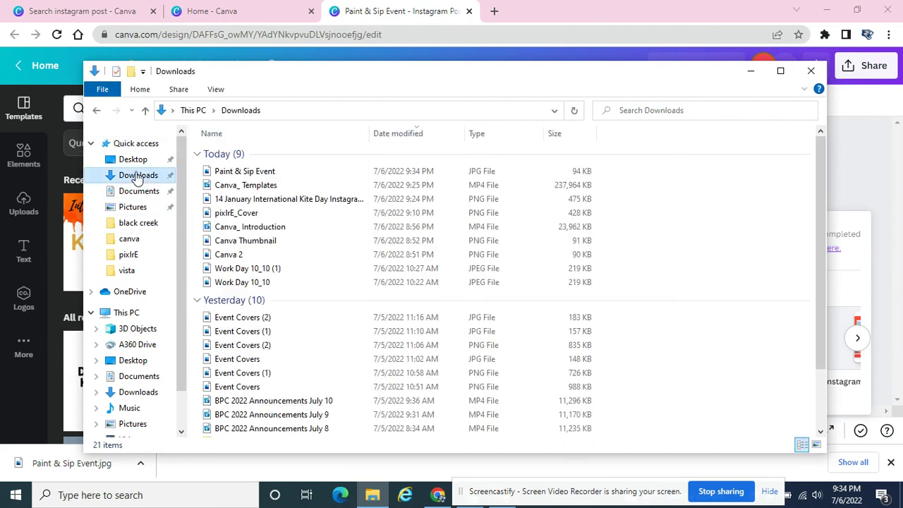
pyautogui.doubleClick(207, 173)
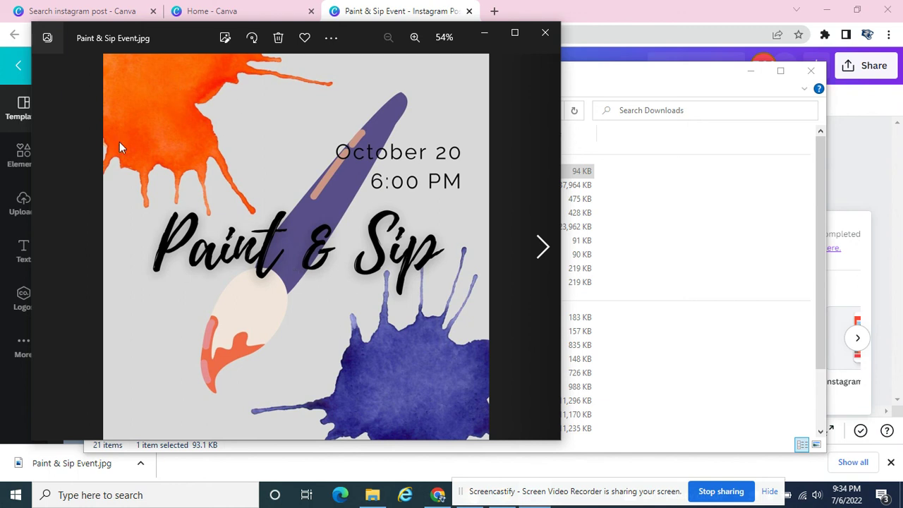
# Zoom in and out on the image, then close Photos and return to the Canva home tab.
pyautogui.scroll(2, 245, 242)
pyautogui.scroll(-2, 272, 240)
pyautogui.click(545, 33)
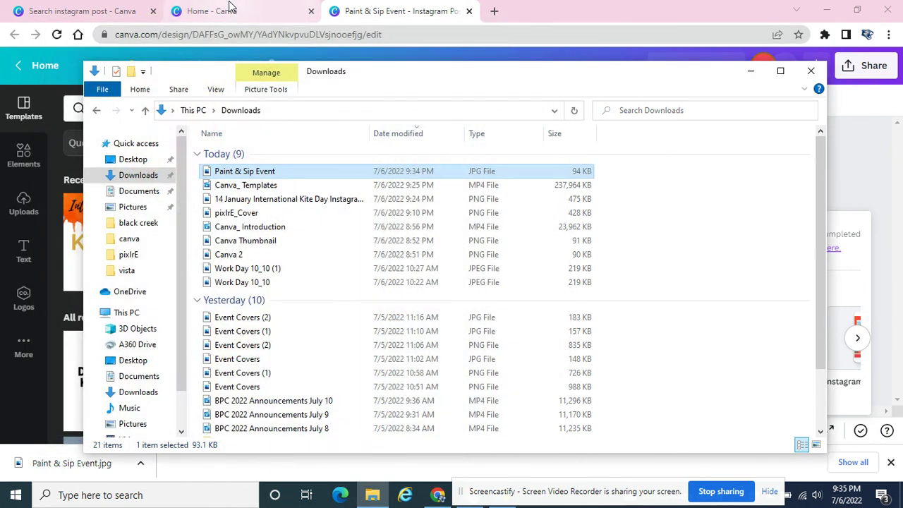
pyautogui.click(229, 7)
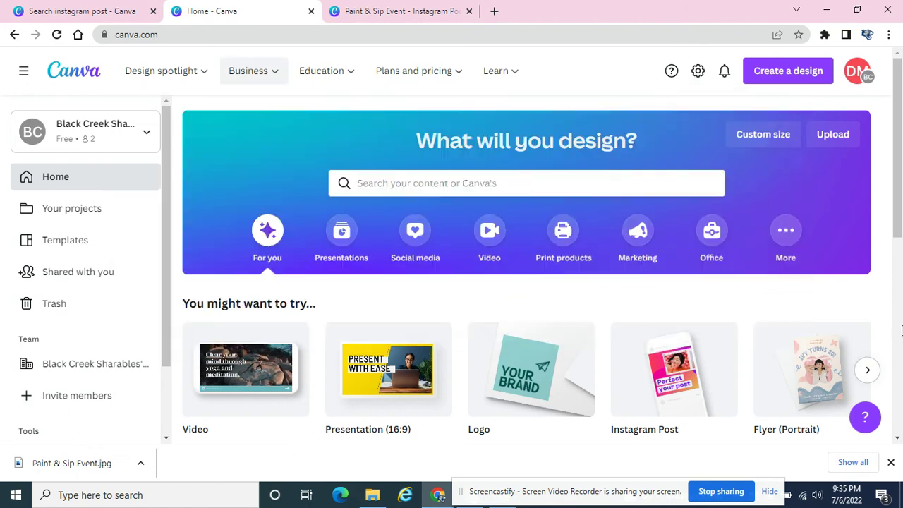
# Reload the Canva home page to check Recent designs, then go back to the Paint & Sip Event editor.
pyautogui.scroll(-5, 540, 217)
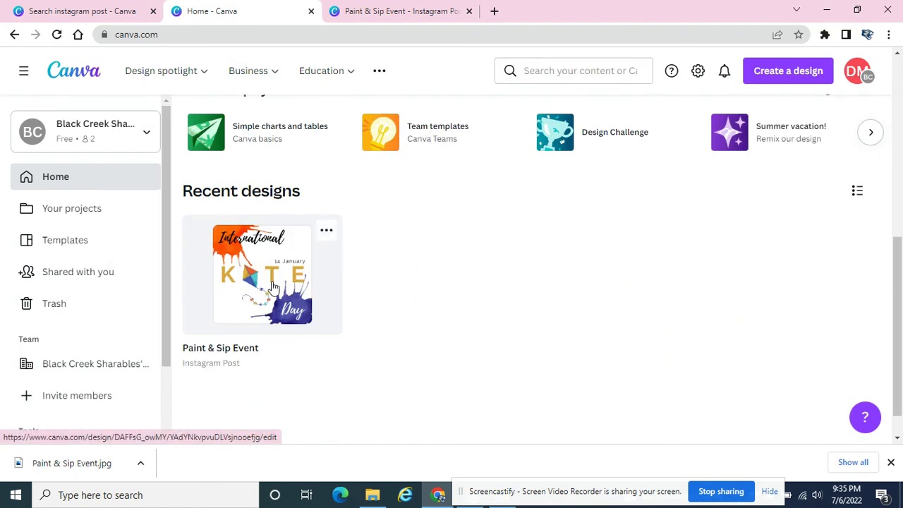
pyautogui.rightClick(243, 8)
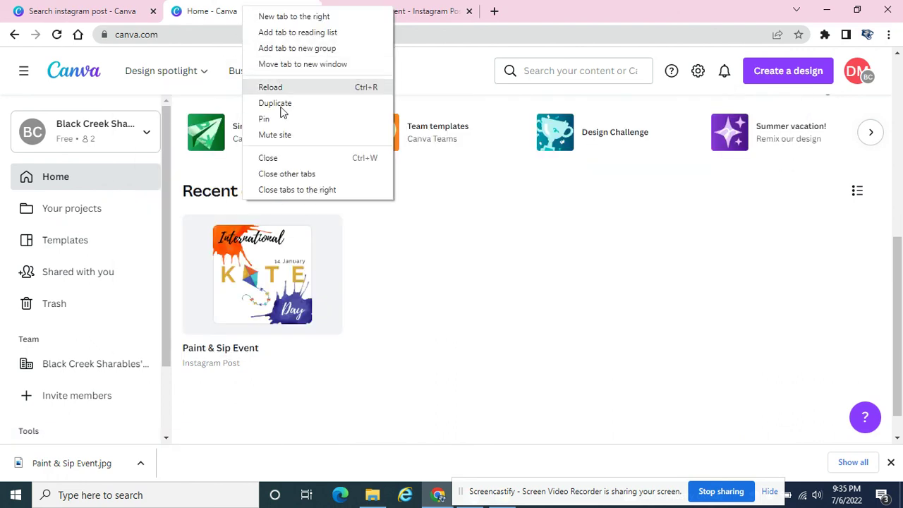
pyautogui.click(284, 85)
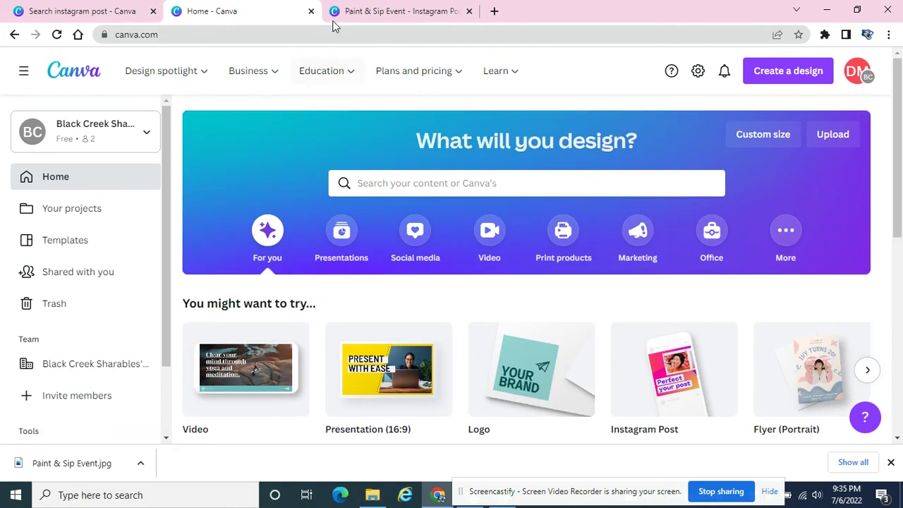
pyautogui.click(381, 10)
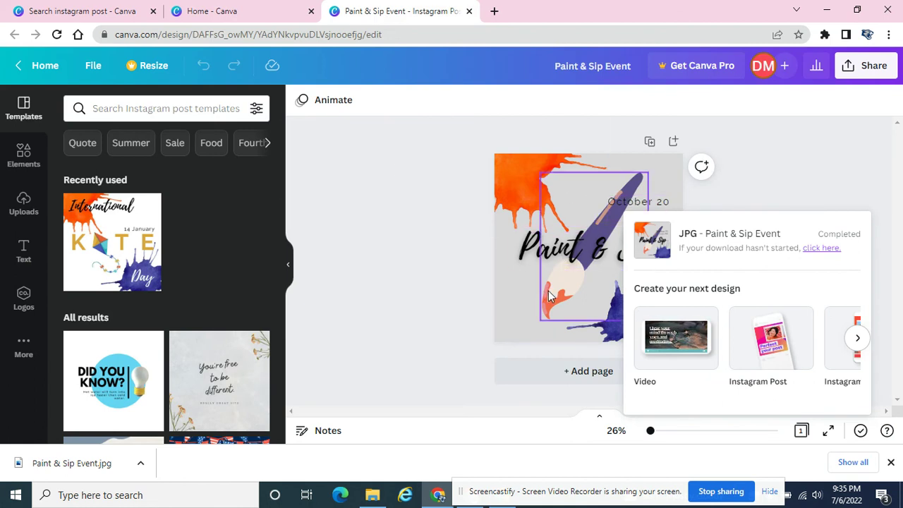
# Check the design name under File, then bring up the Share this design panel.
pyautogui.click(91, 70)
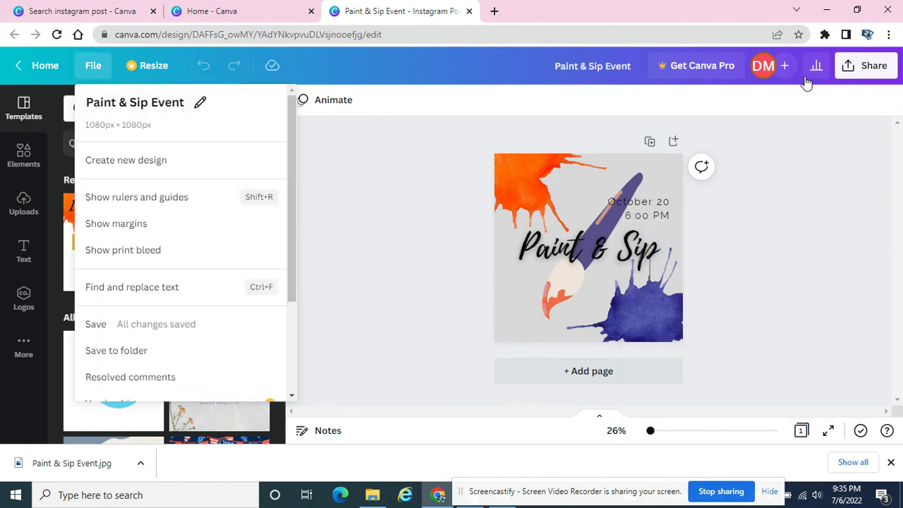
pyautogui.click(873, 73)
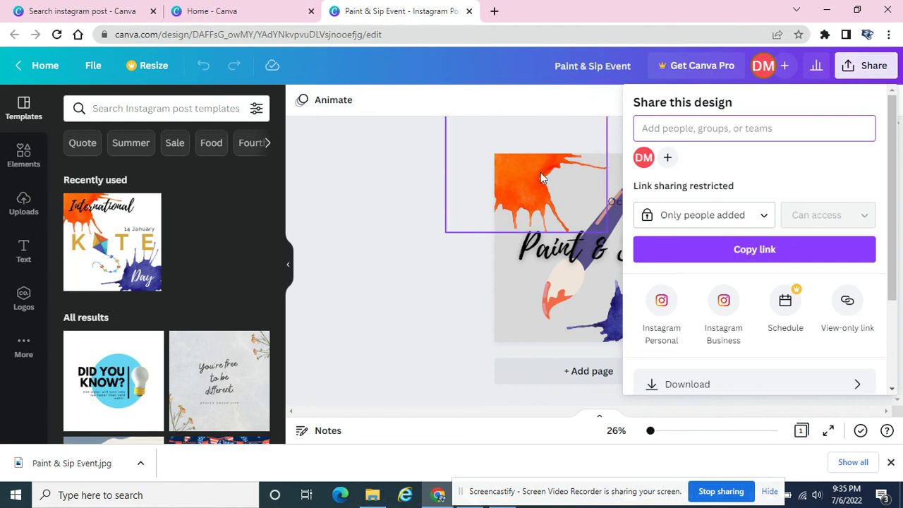